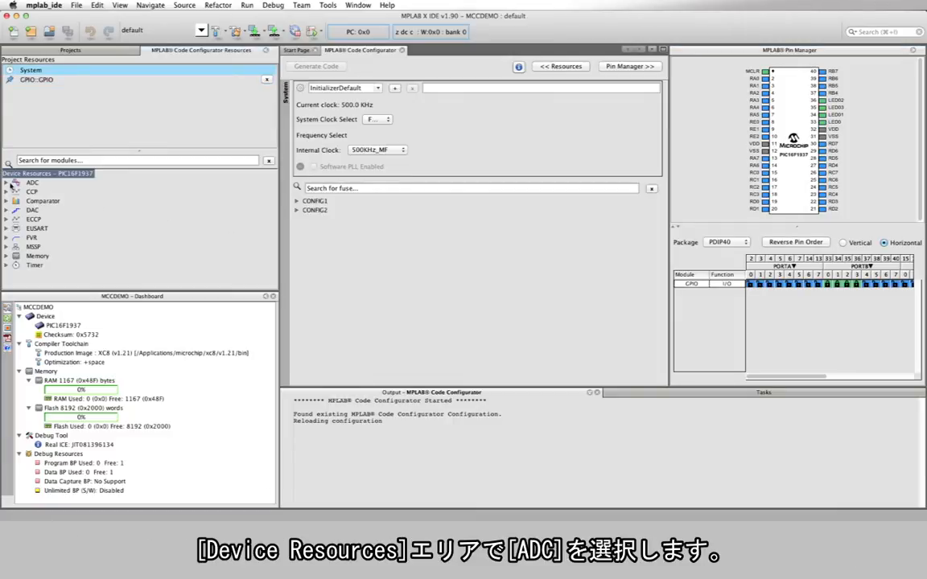
# Add the ADC module with pin RA0 as its channel and enable it with Right result alignment.
pyautogui.doubleClick(30, 183)
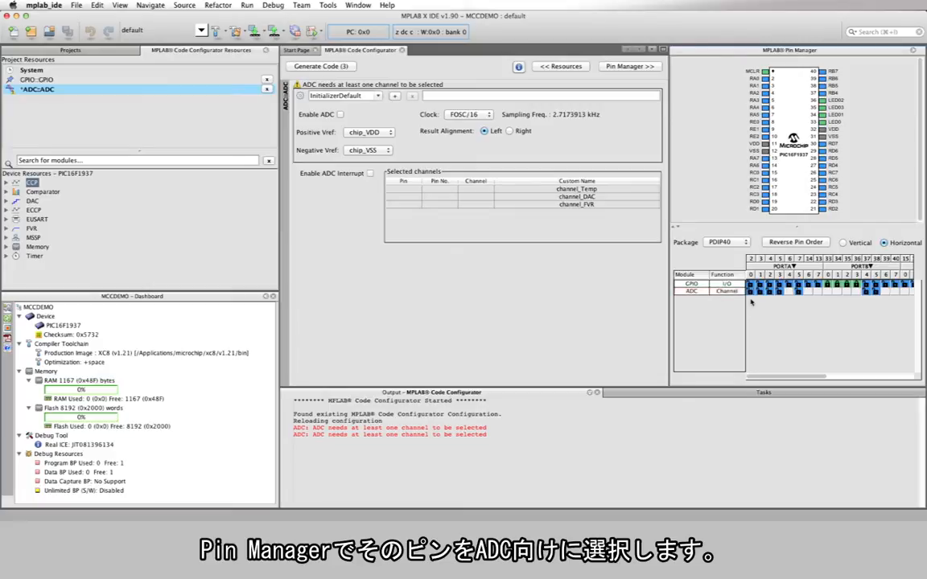
pyautogui.click(751, 292)
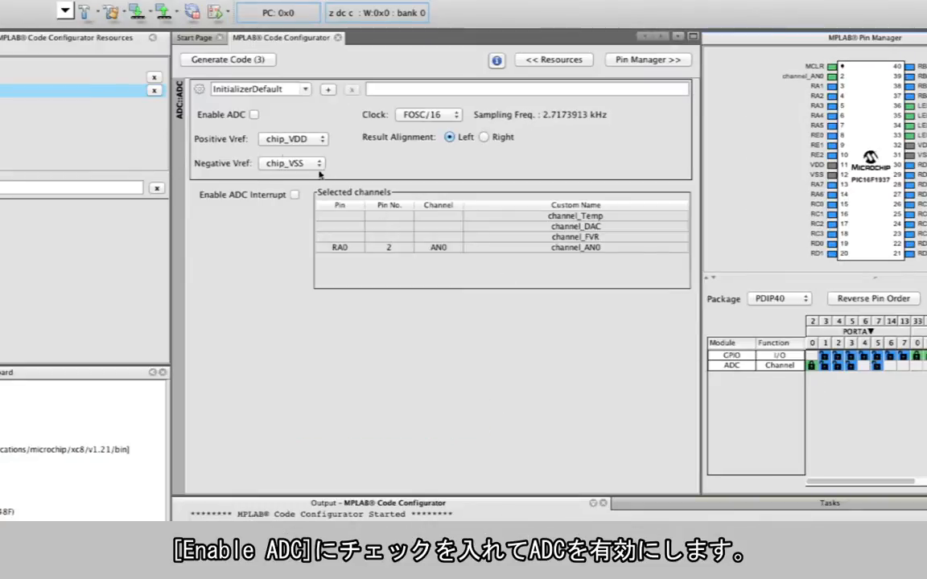
pyautogui.click(253, 115)
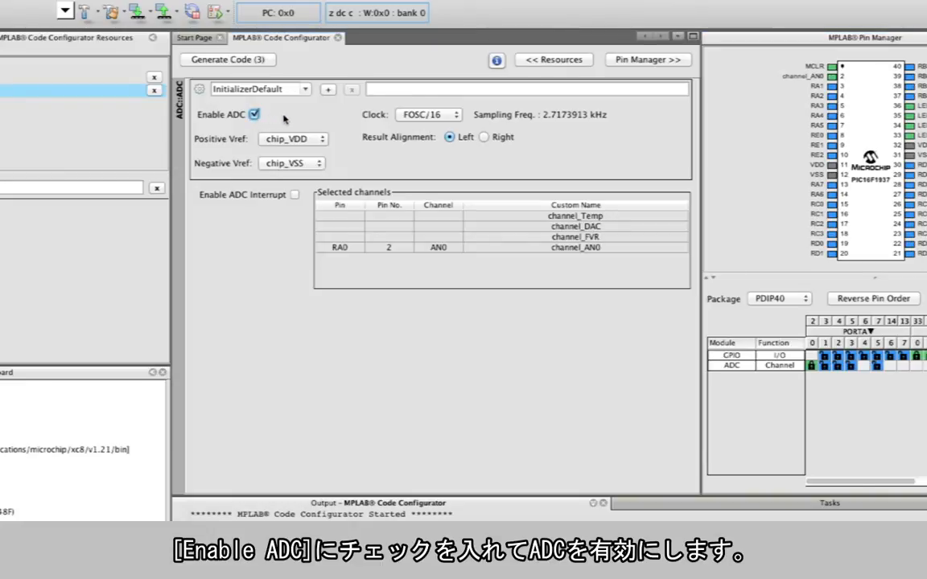
pyautogui.click(483, 137)
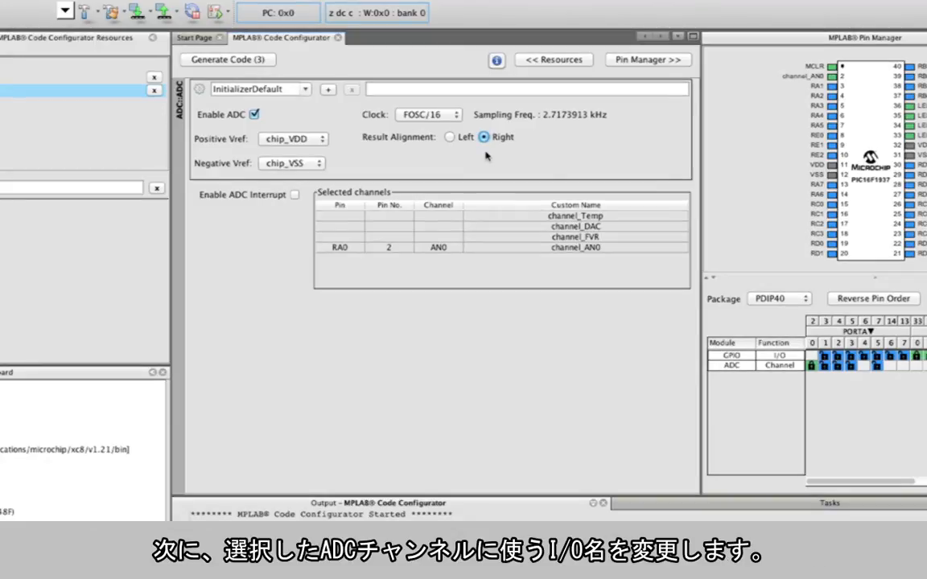
# Change the custom name of the RA0 channel in the selected ADC channels to Pot.
pyautogui.click(528, 249)
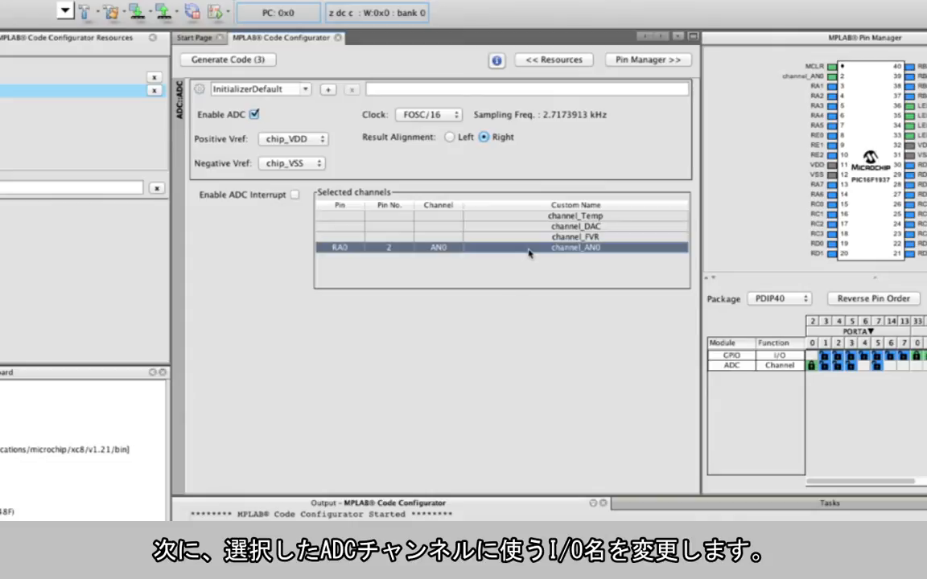
pyautogui.doubleClick(621, 246)
pyautogui.press('BackSpace')
pyautogui.press('BackSpace')
pyautogui.press('BackSpace')
pyautogui.press('BackSpace')
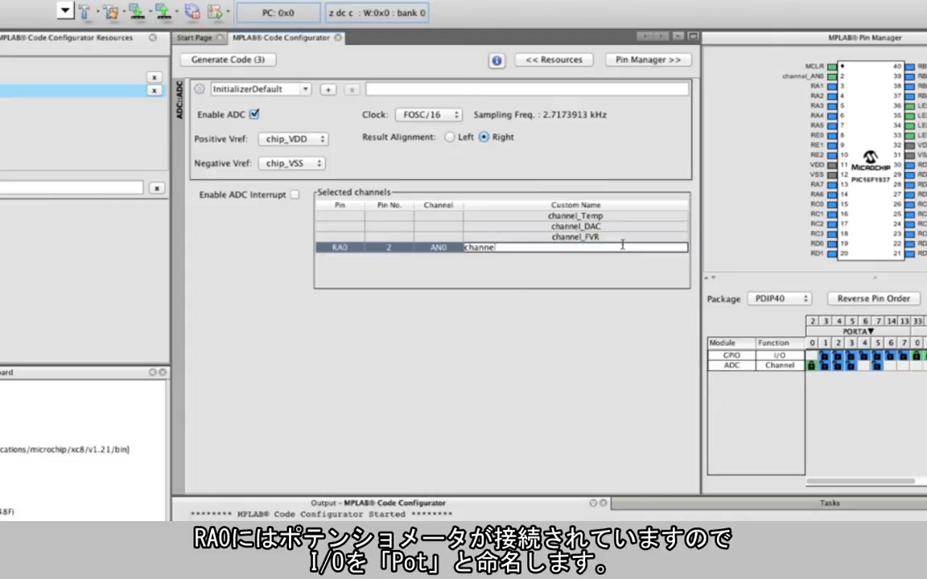
pyautogui.press('BackSpace')
pyautogui.press('BackSpace')
pyautogui.press('BackSpace')
pyautogui.press('BackSpace')
pyautogui.press('BackSpace')
pyautogui.write('Pot')
pyautogui.press('Return')
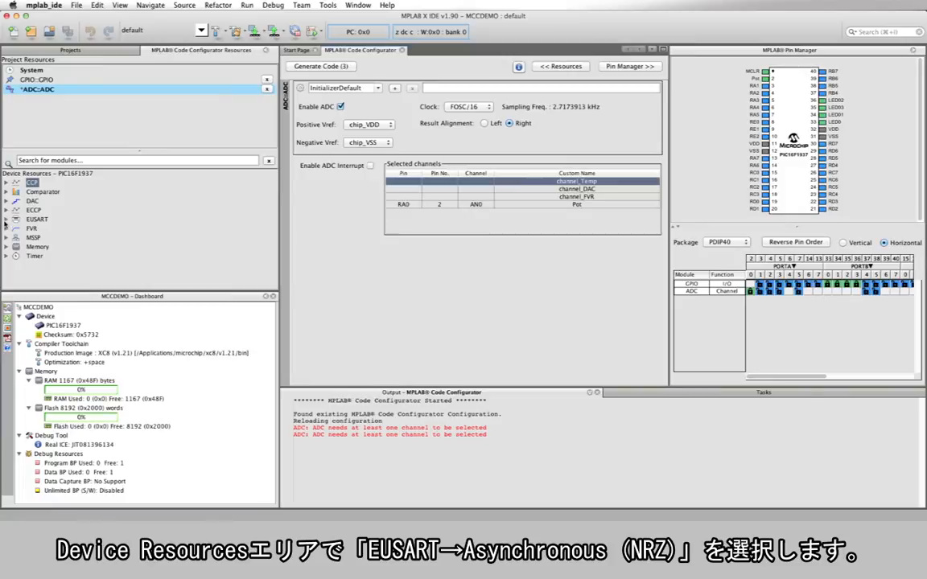
# Add the EUSART Asynchronous(NRZ) module from the device resources to the project.
pyautogui.click(7, 219)
pyautogui.click(15, 229)
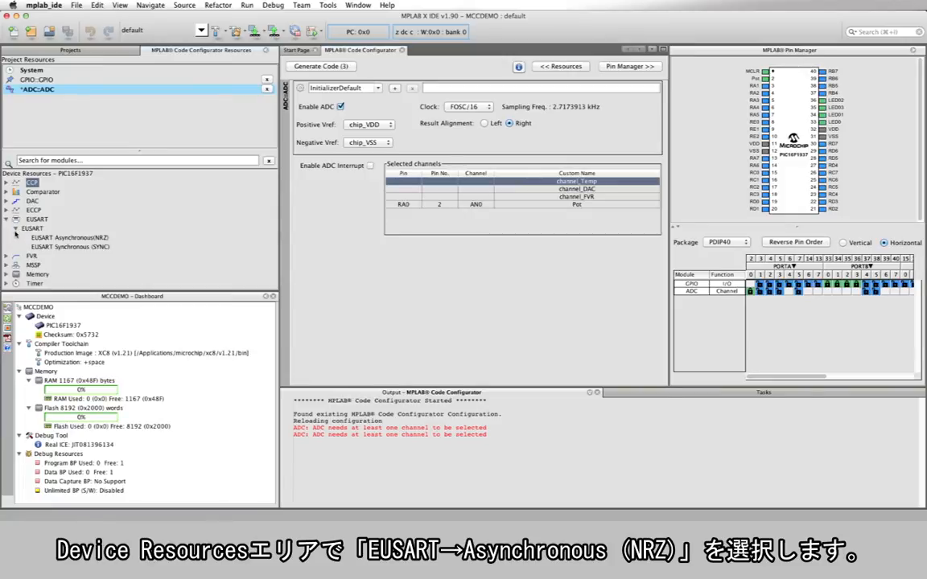
pyautogui.click(70, 238)
pyautogui.doubleClick(70, 238)
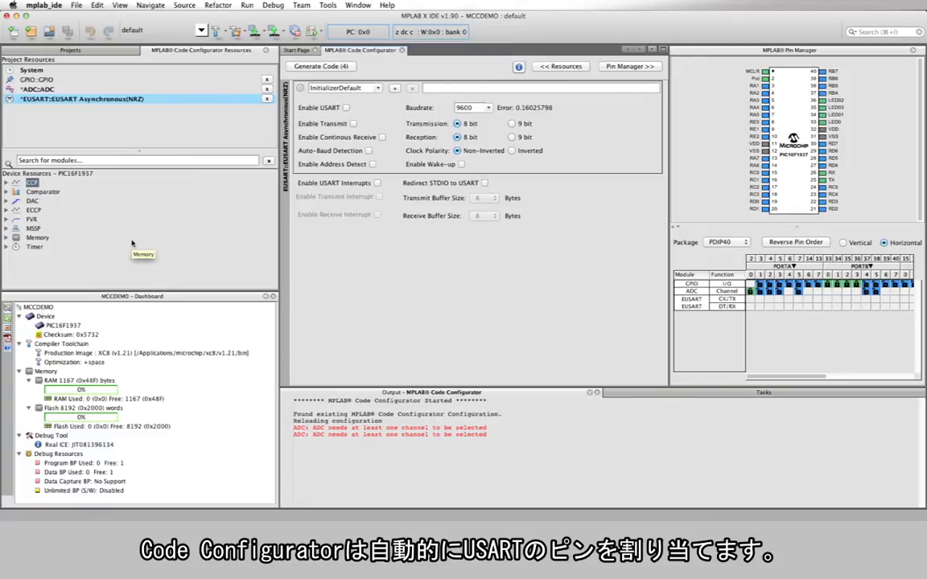
# Check the EUSART pin assignments and enable USART, Transmit and Redirect STDIO to USART.
pyautogui.moveTo(755, 379); pyautogui.dragTo(847, 384)
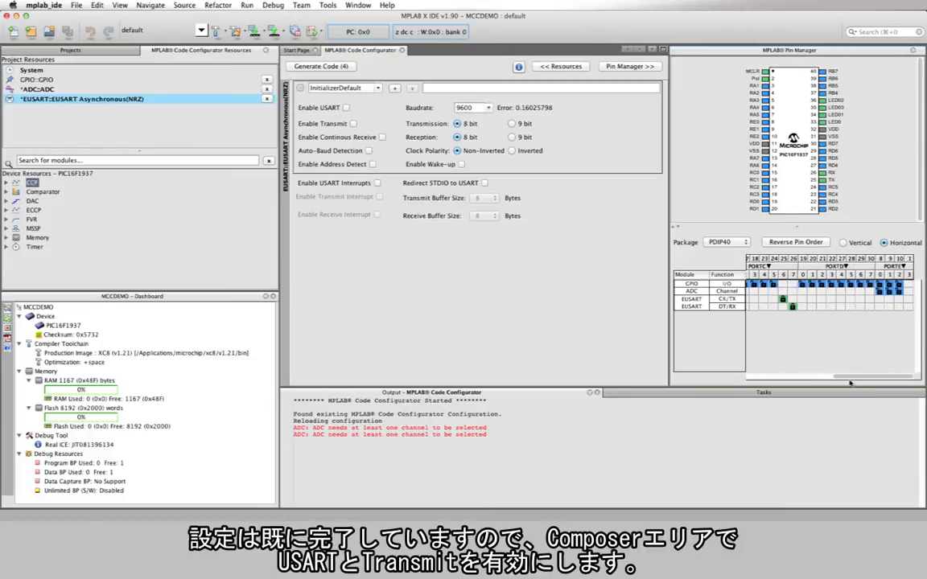
pyautogui.click(347, 109)
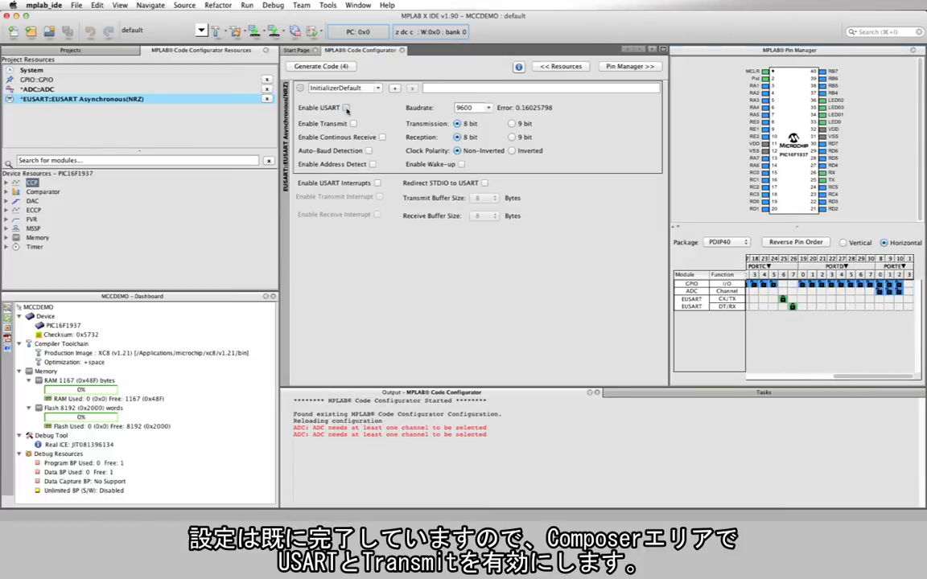
pyautogui.click(353, 124)
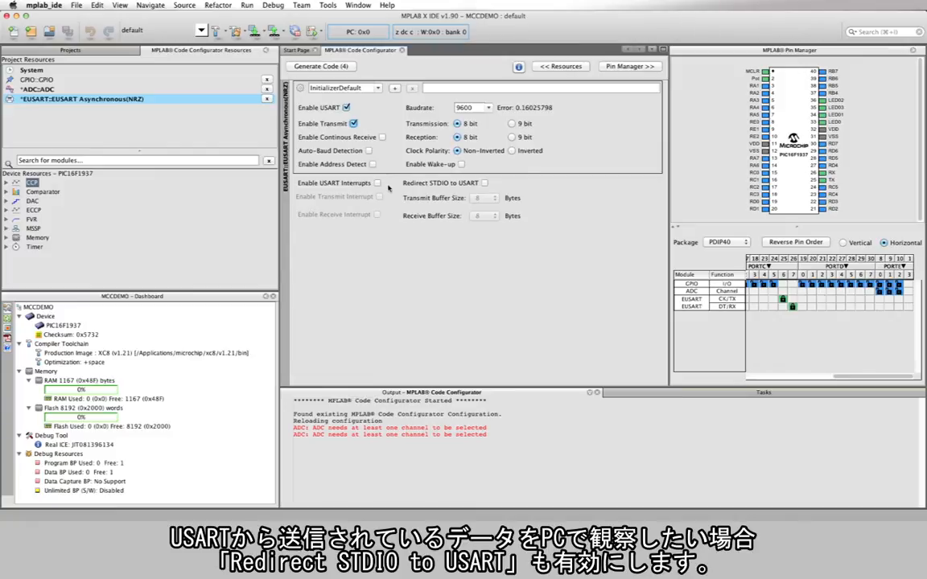
pyautogui.click(485, 184)
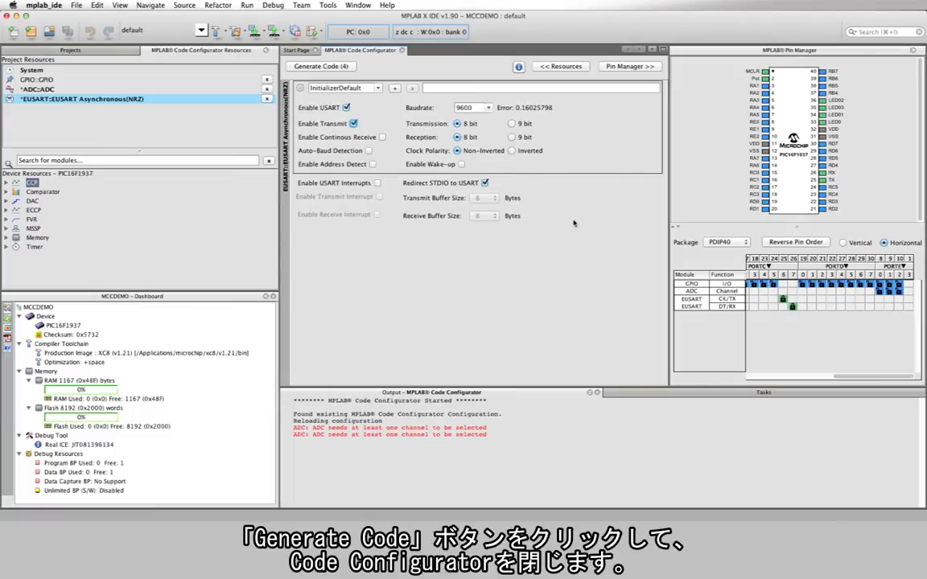
# Generate the code for the configured modules and close the Code Configurator.
pyautogui.click(350, 69)
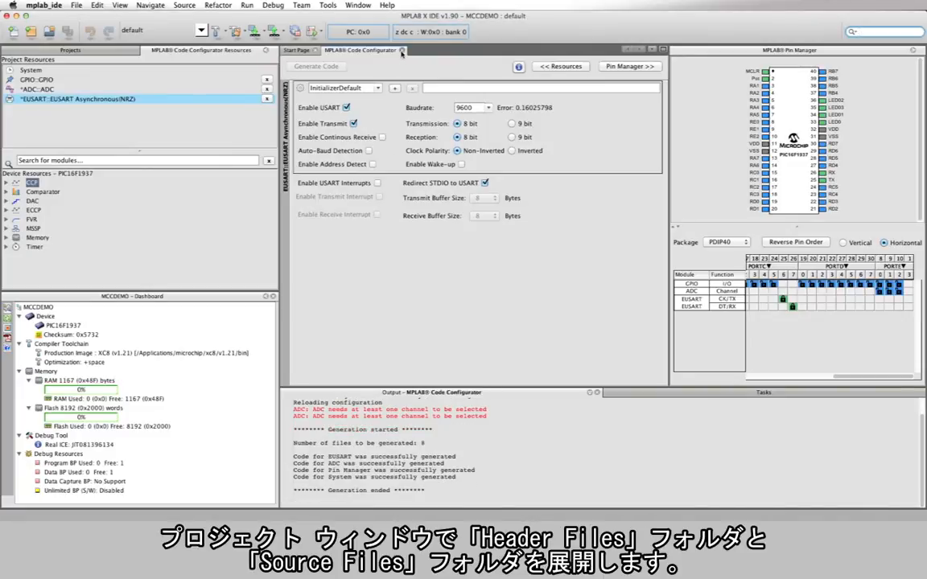
pyautogui.click(401, 50)
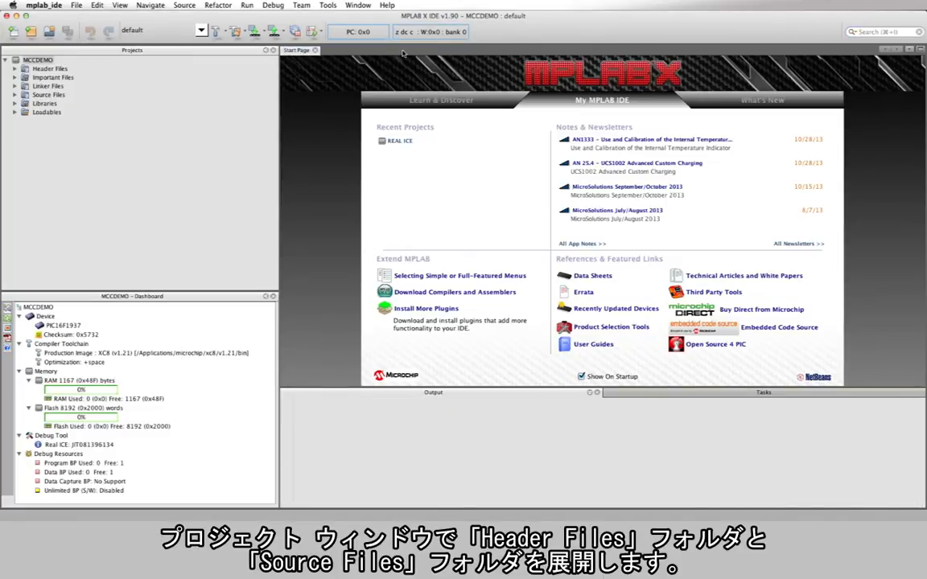
# Expand the Generated Files folders under both Header Files and Source Files in the MCCDEMO project.
pyautogui.click(15, 69)
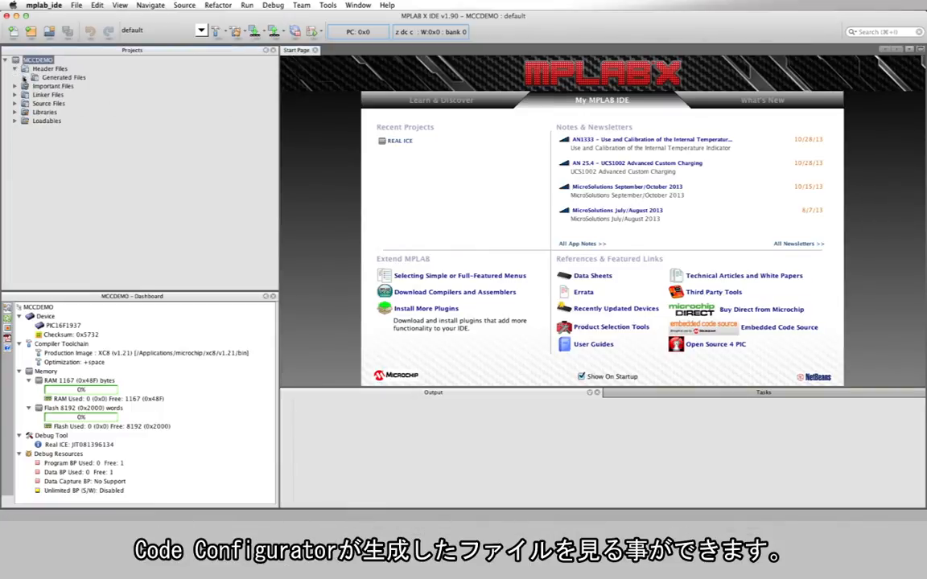
pyautogui.click(24, 77)
pyautogui.click(14, 138)
pyautogui.click(24, 147)
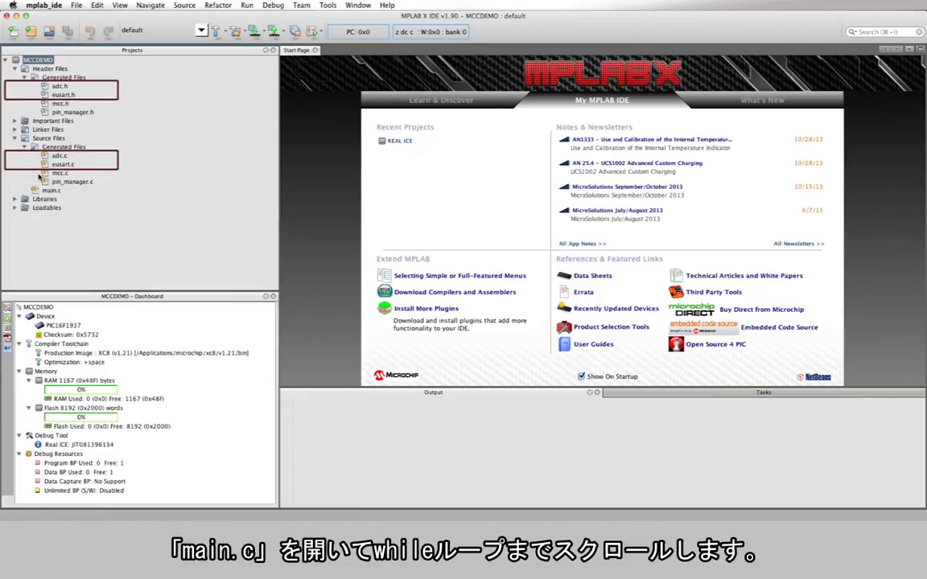
# Open main.c from the source files at the while (1) loop.
pyautogui.click(37, 190)
pyautogui.doubleClick(37, 190)
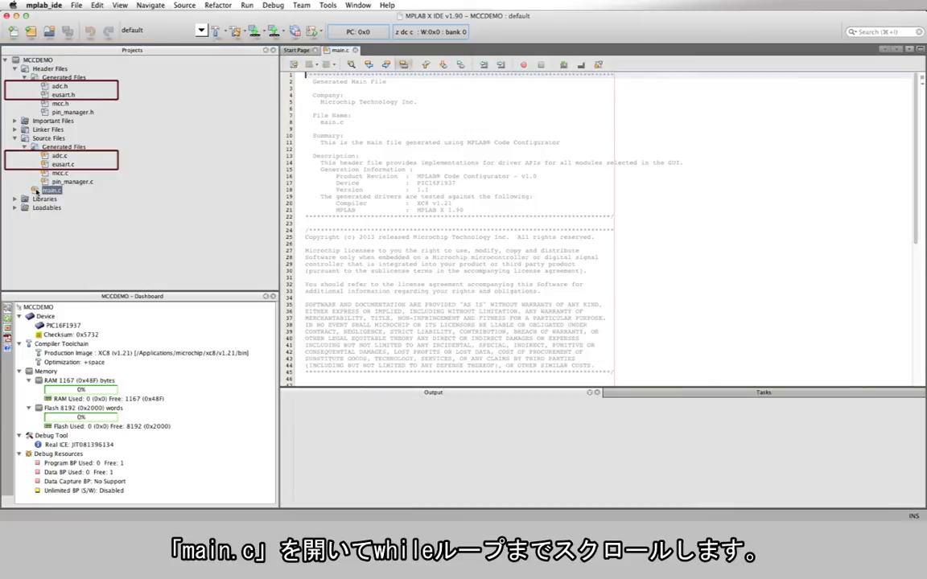
pyautogui.scroll(-10, 838, 287)
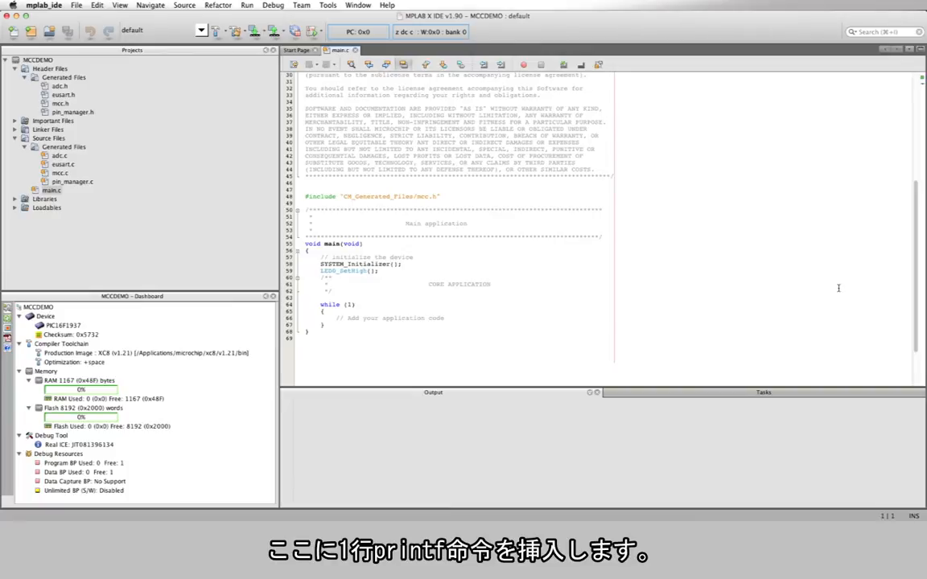
# Insert a printf call after the while loop's opening brace with the format string "pot_value = %d\r\n".
pyautogui.click(653, 311)
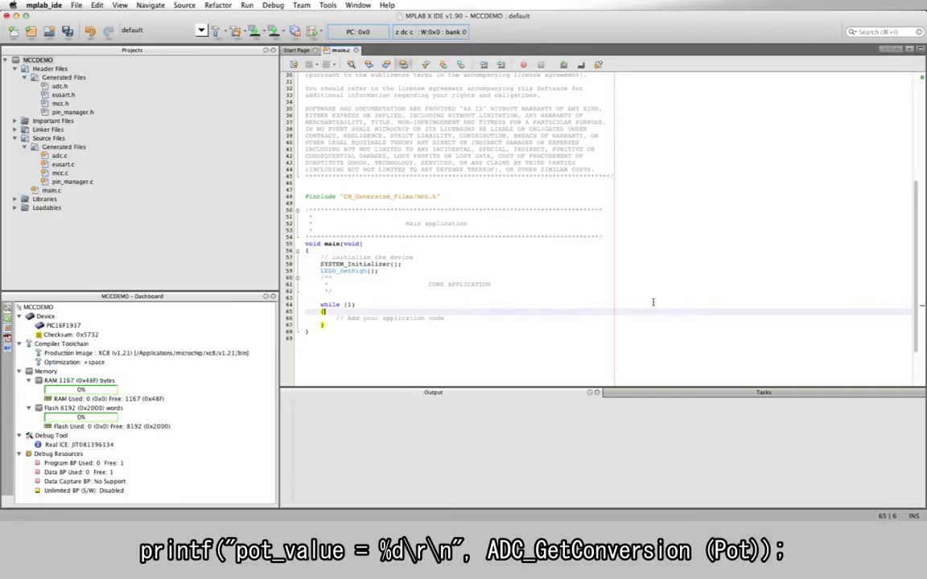
pyautogui.write('print')
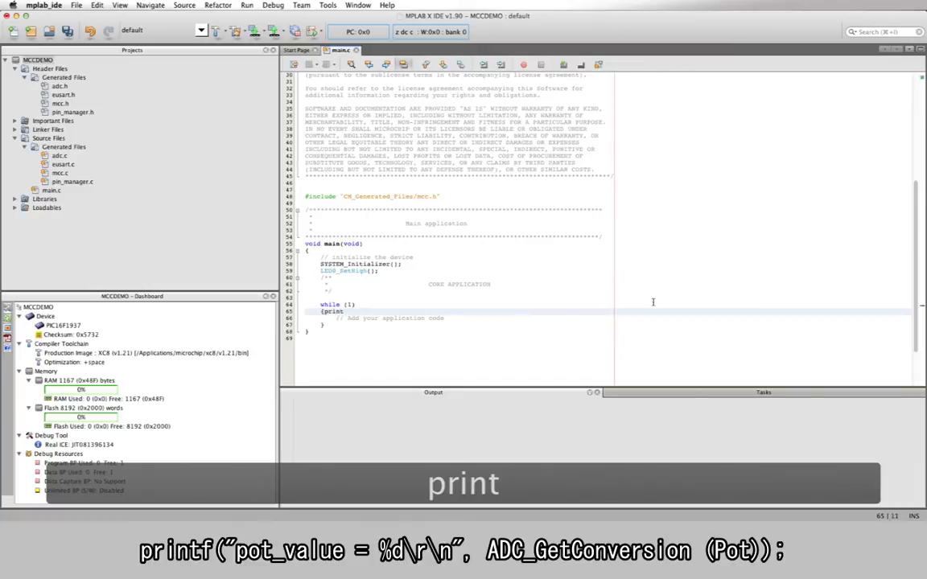
pyautogui.write('f()')
pyautogui.press('Left')
pyautogui.write('"pot_value')
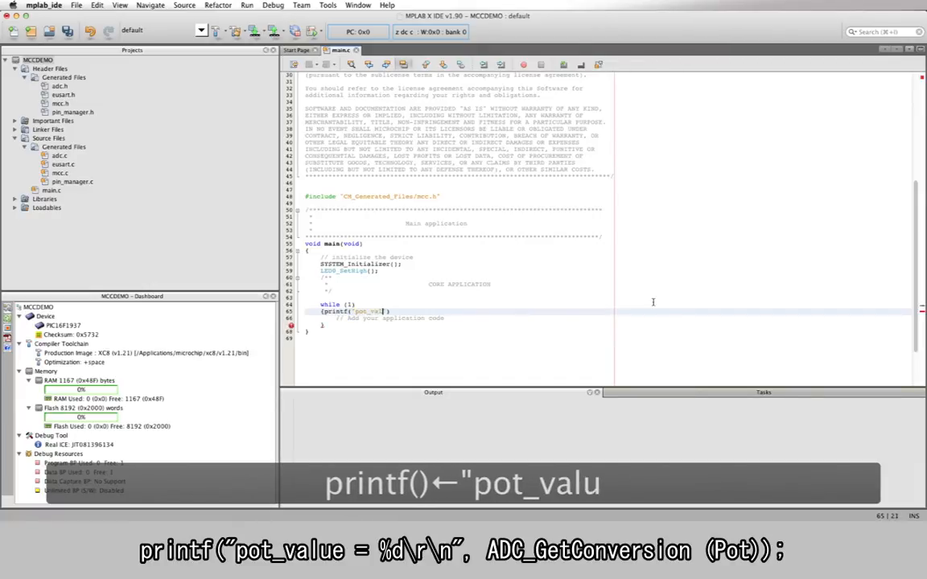
pyautogui.write(' = %d')
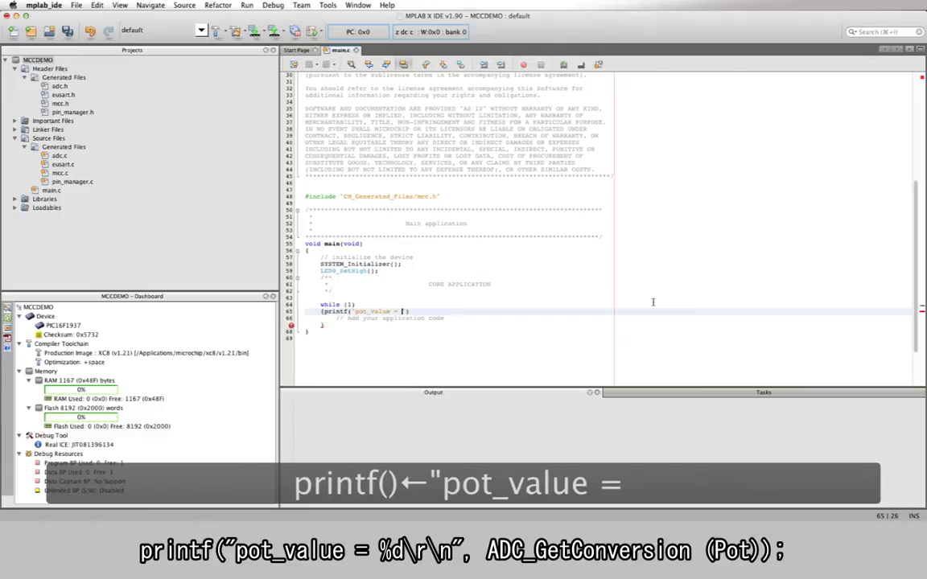
pyautogui.write('\\r\\n"')
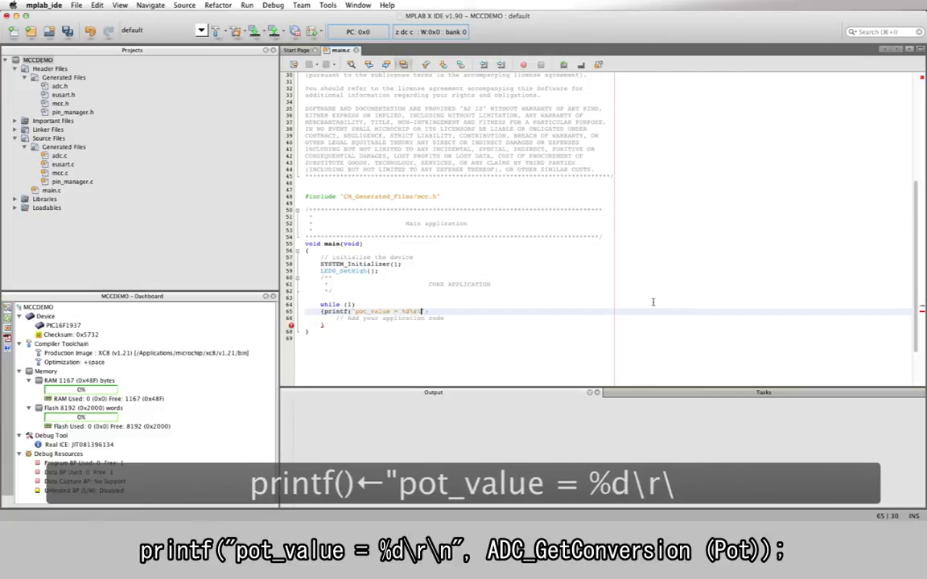
pyautogui.write(',ADC')
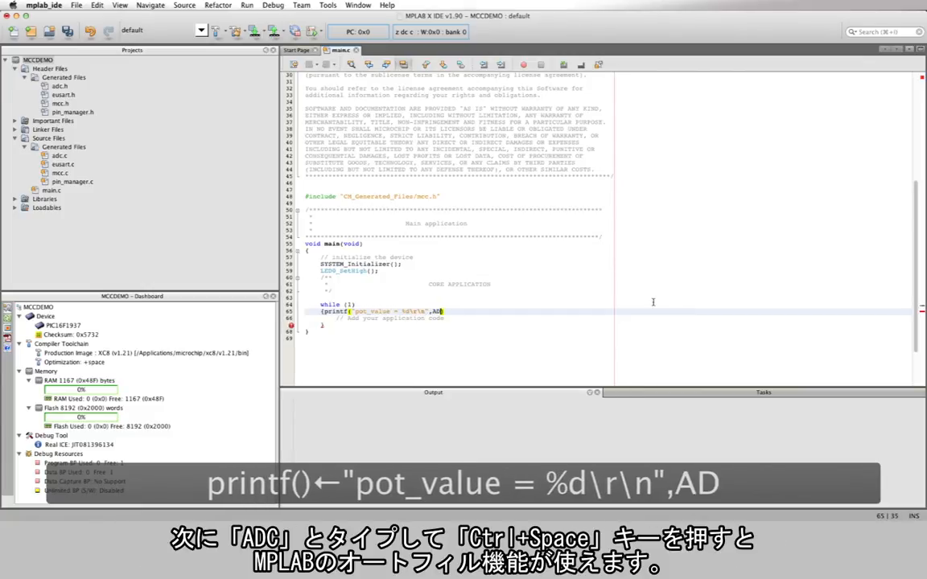
# Add the auto-completed ADC_GetConversion(Pot) call as the second printf argument and end the statement with a semicolon.
pyautogui.hotkey('ctrl', 'space')
pyautogui.hotkey('ctrl', 'space')
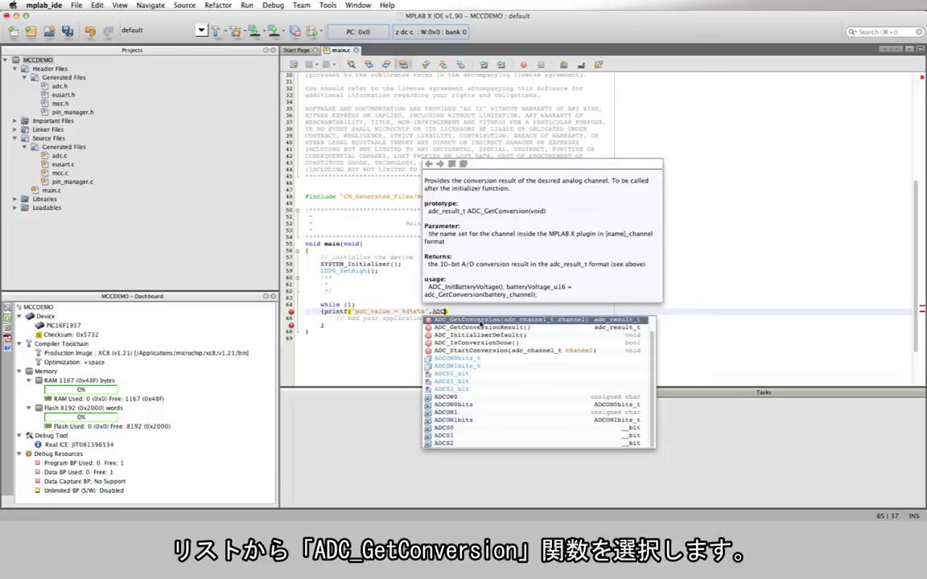
pyautogui.doubleClick(481, 323)
pyautogui.write('Pot')
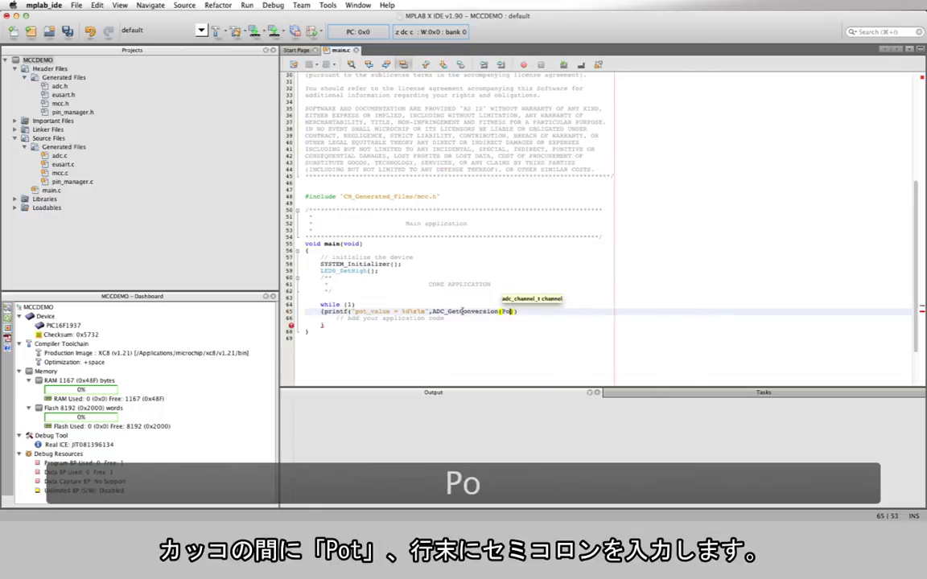
pyautogui.write('))')
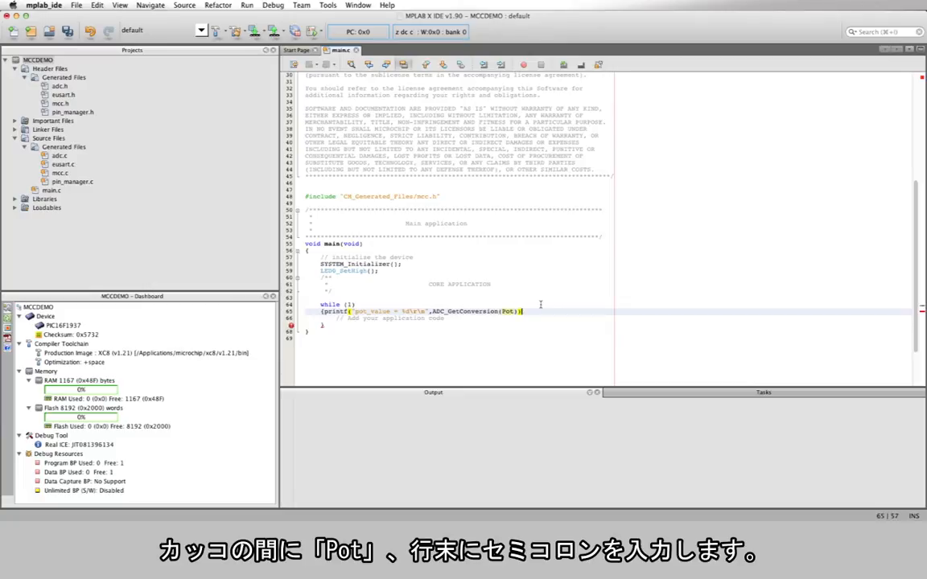
pyautogui.write(';')
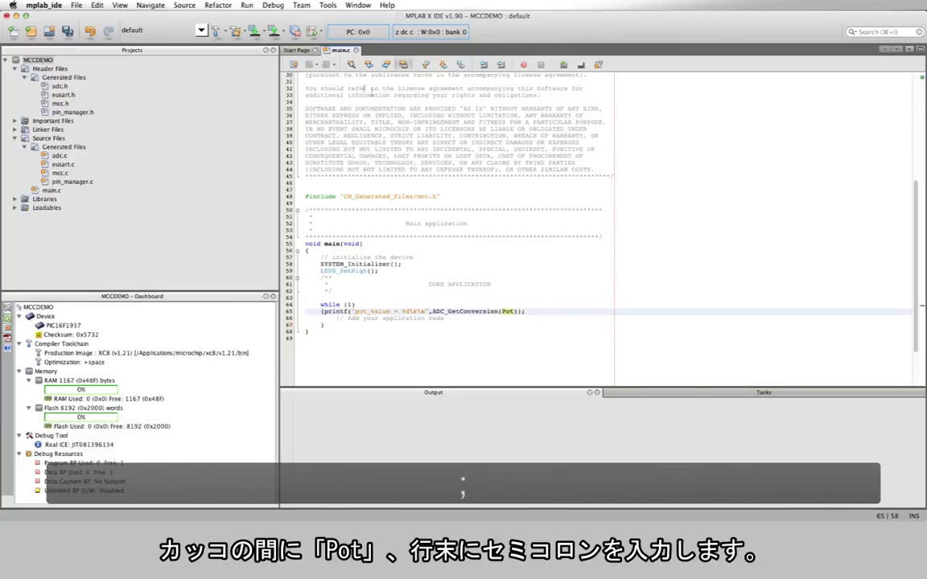
# Build the MCCDEMO project and program it onto the device.
pyautogui.click(254, 33)
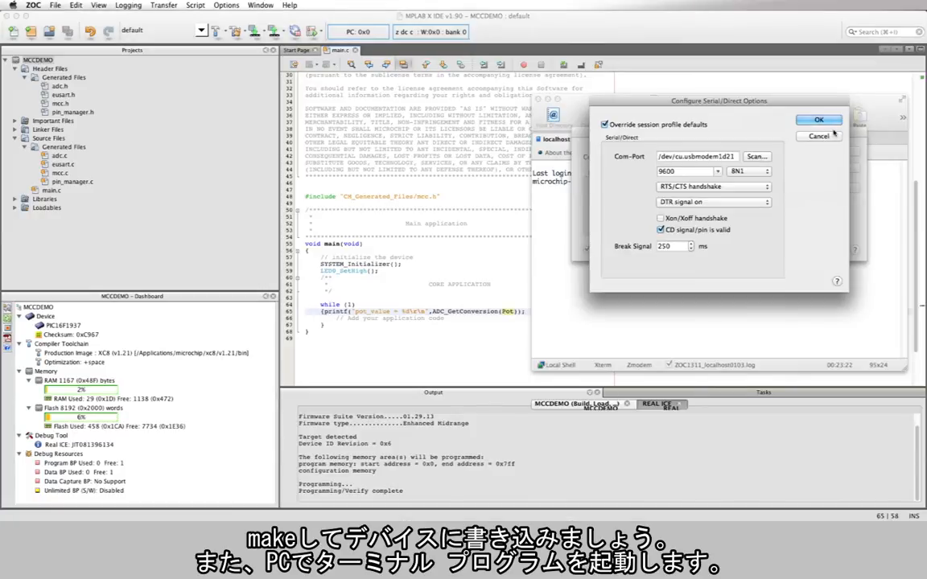
# In the ZOC terminal, accept the serial options for /dev/cu.usbmodem1d21 at 9600 8N1 and start the Serial/Direct connection.
pyautogui.click(818, 119)
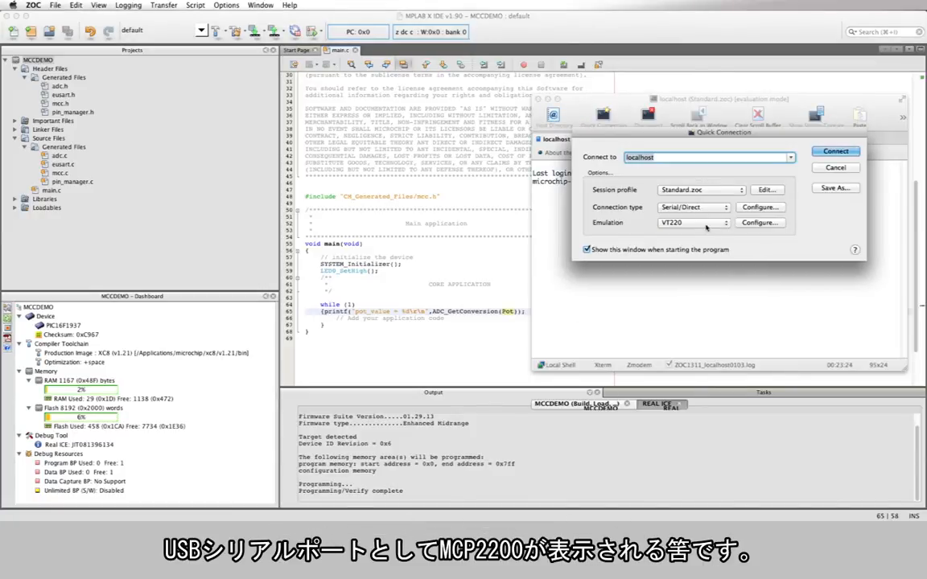
pyautogui.click(855, 152)
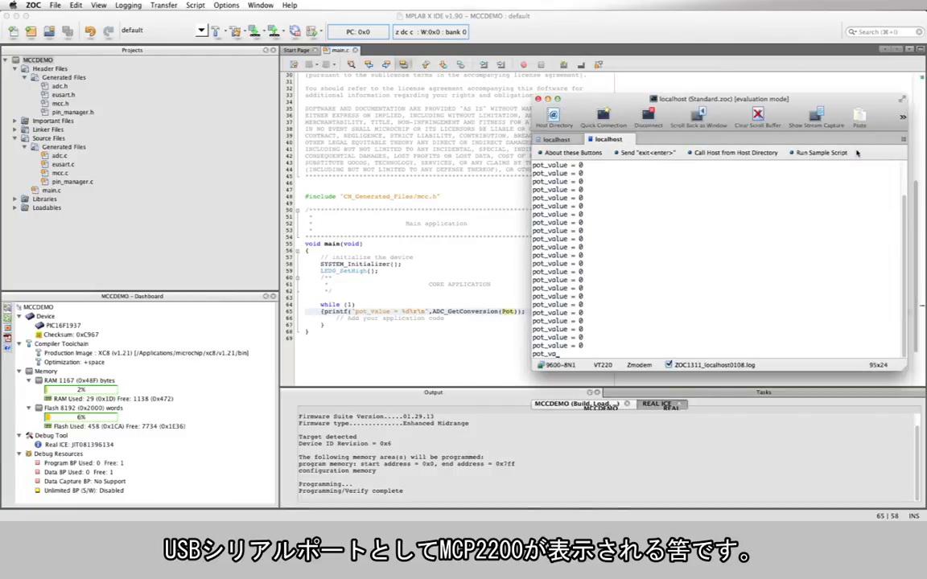